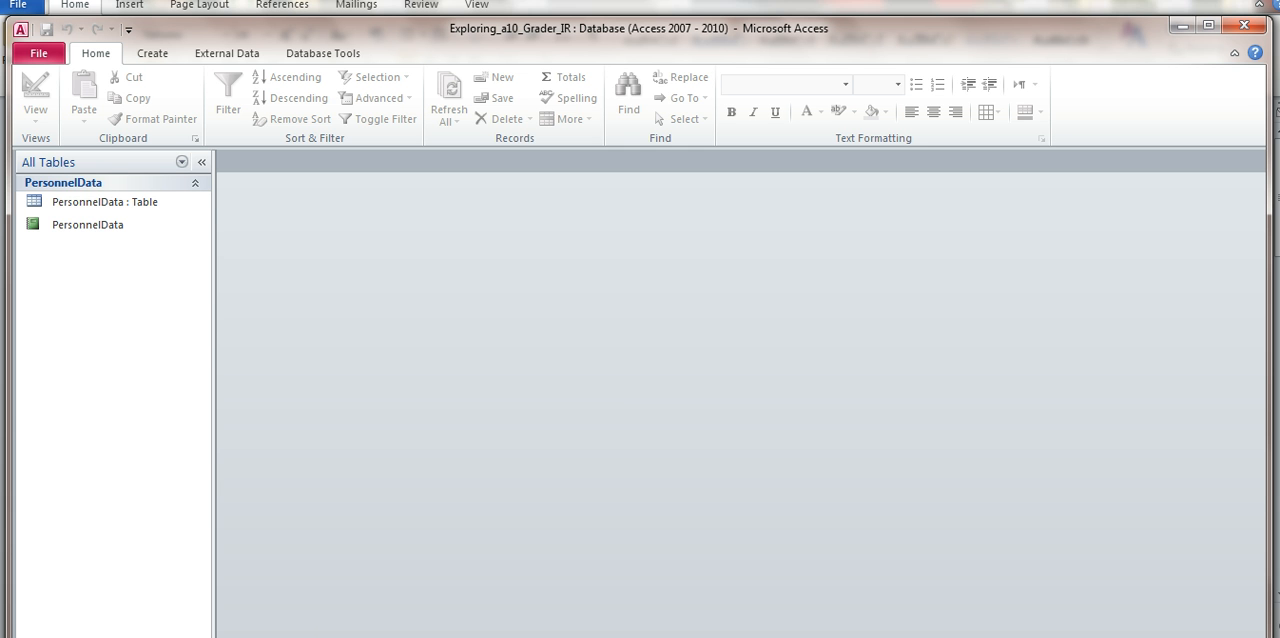
Open the PersonnelData table in Design View and create a Before Change data macro for it.
left_click(129, 203)
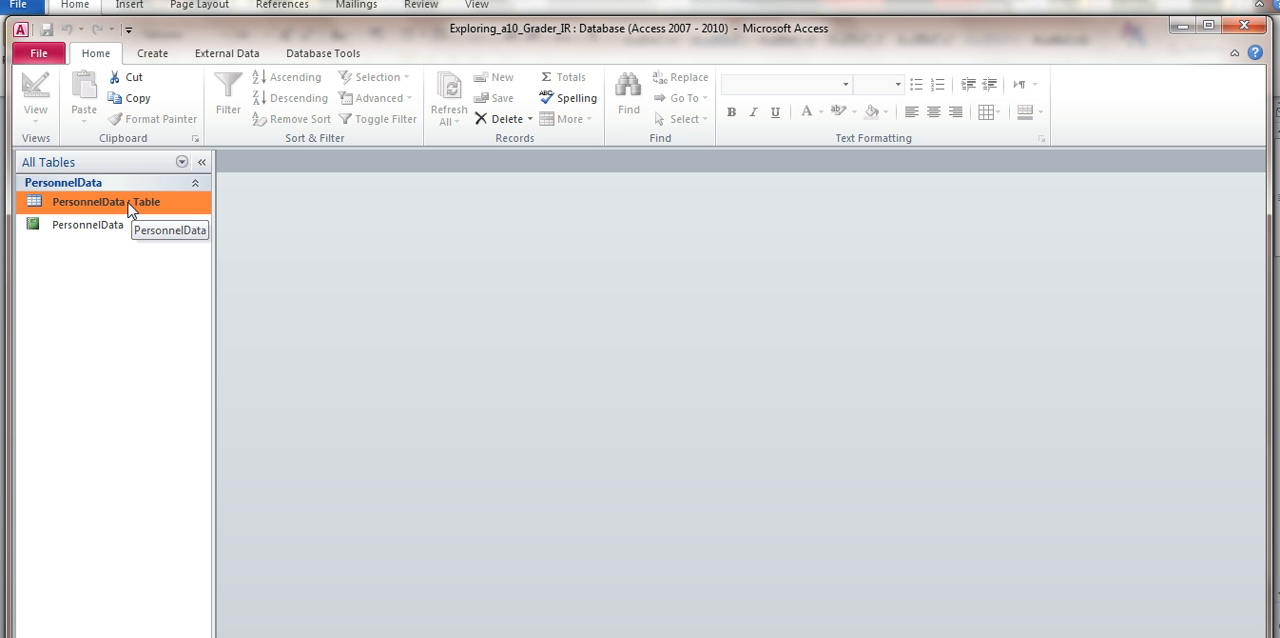
right_click(129, 208)
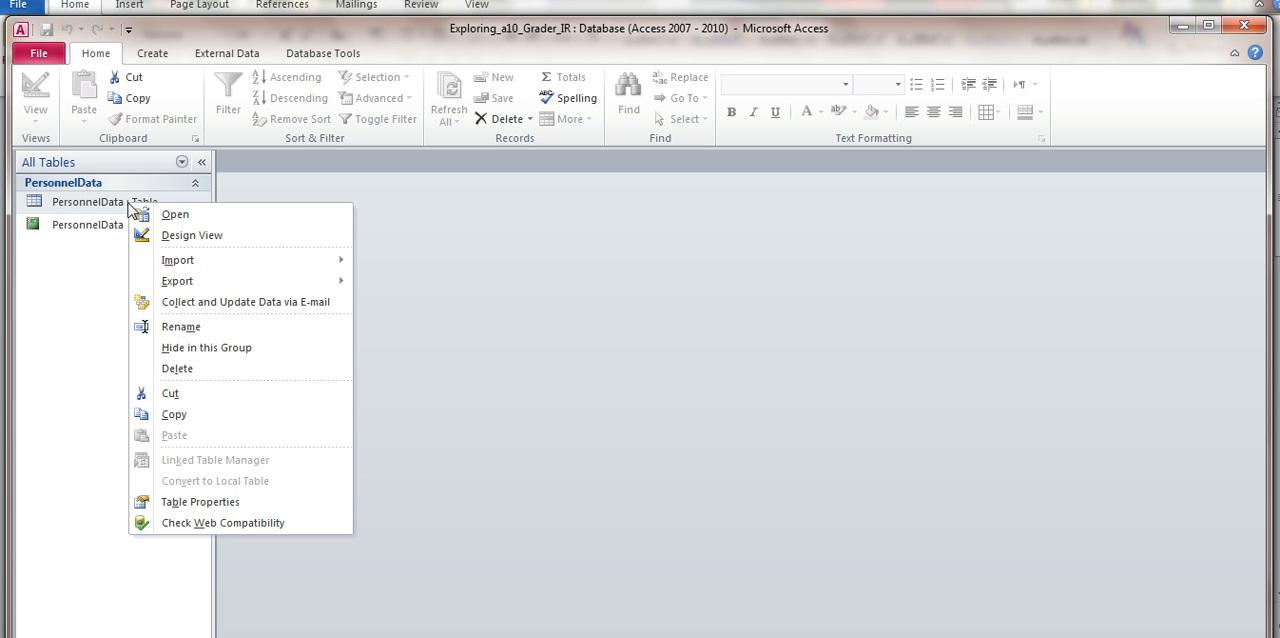
left_click(190, 235)
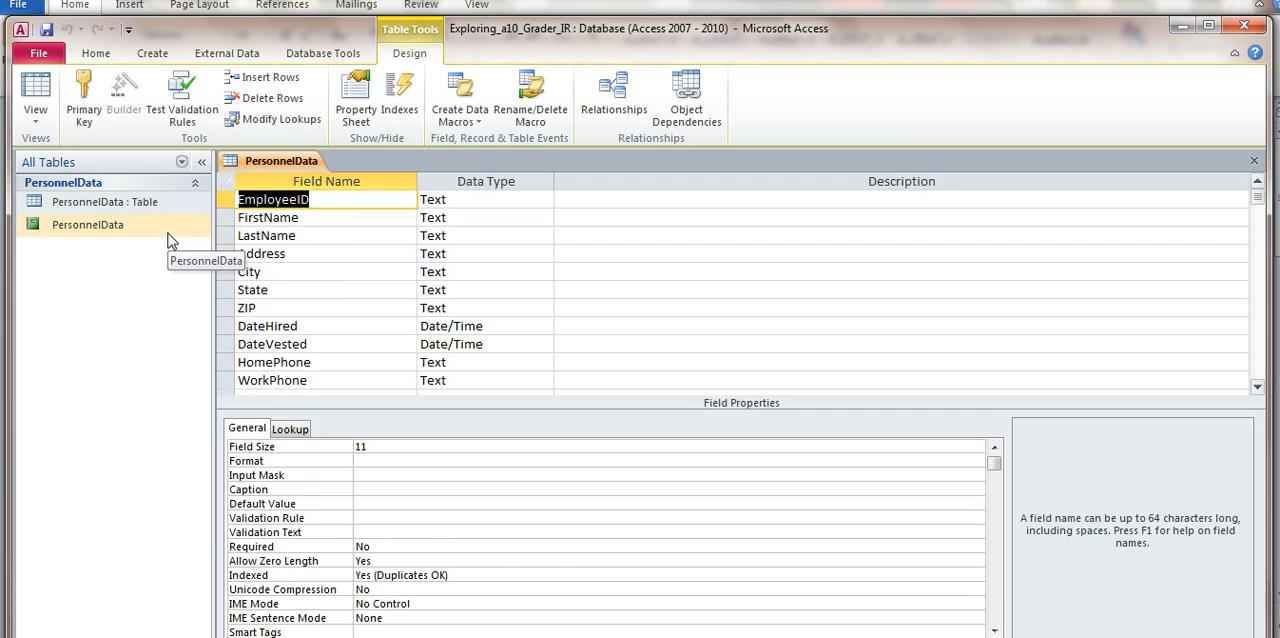
left_click(482, 124)
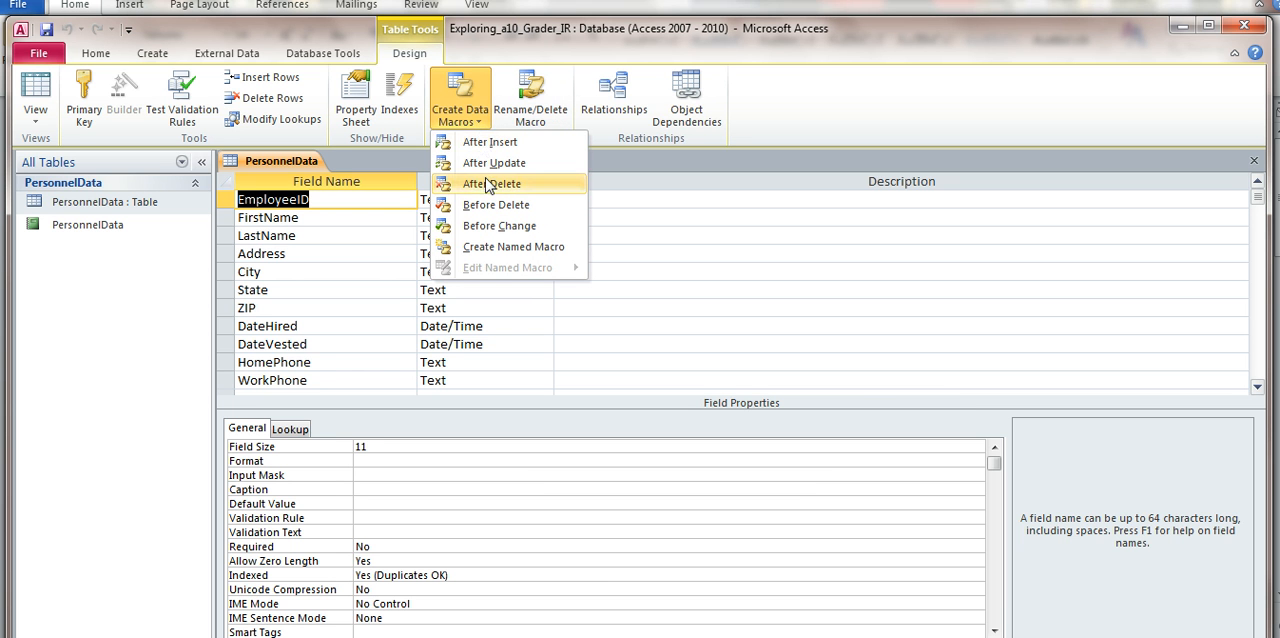
left_click(492, 228)
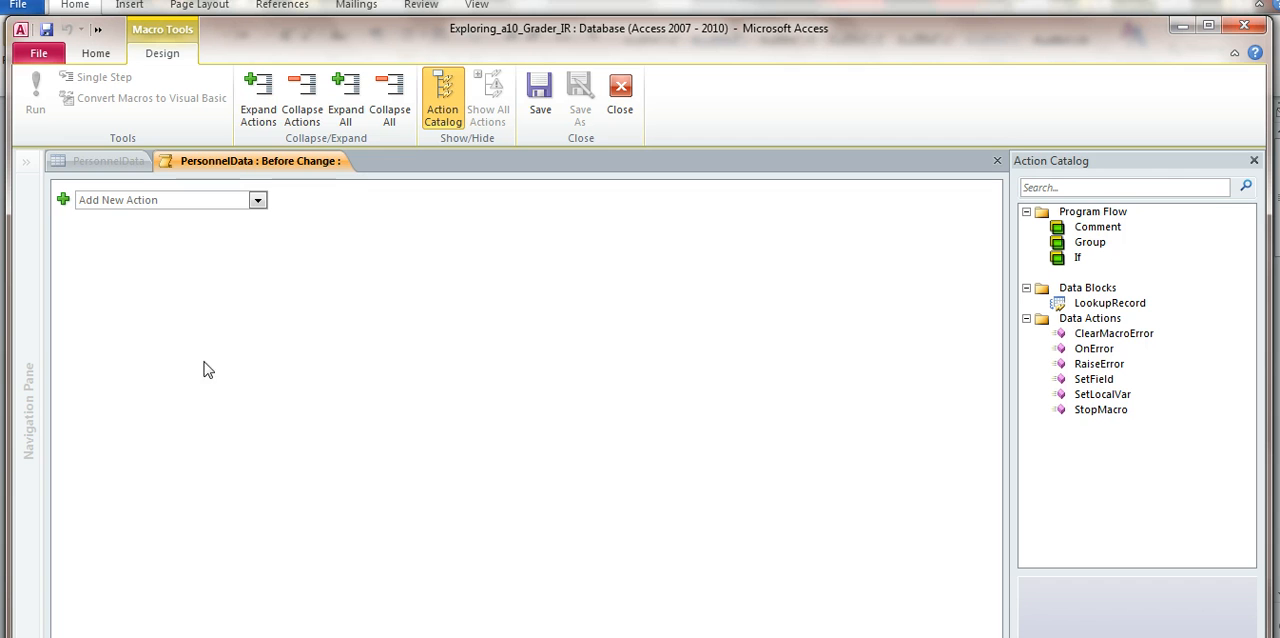
Add a SetField action to the Before Change macro with DateVested as the field name.
left_click(258, 205)
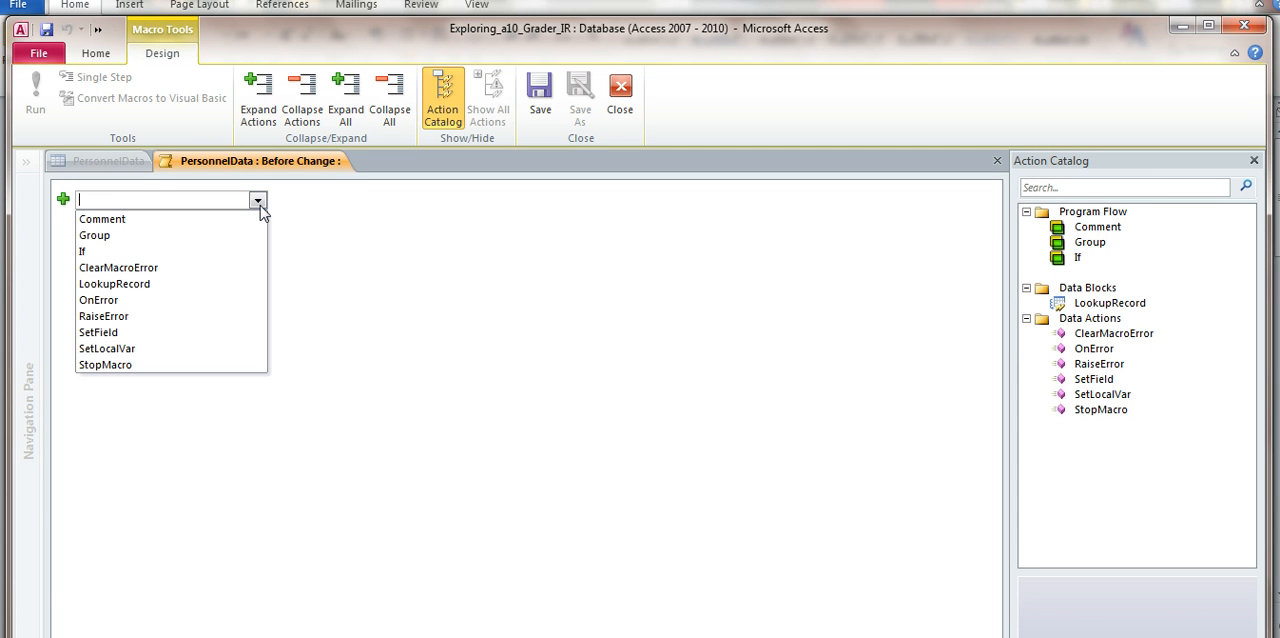
left_click(213, 336)
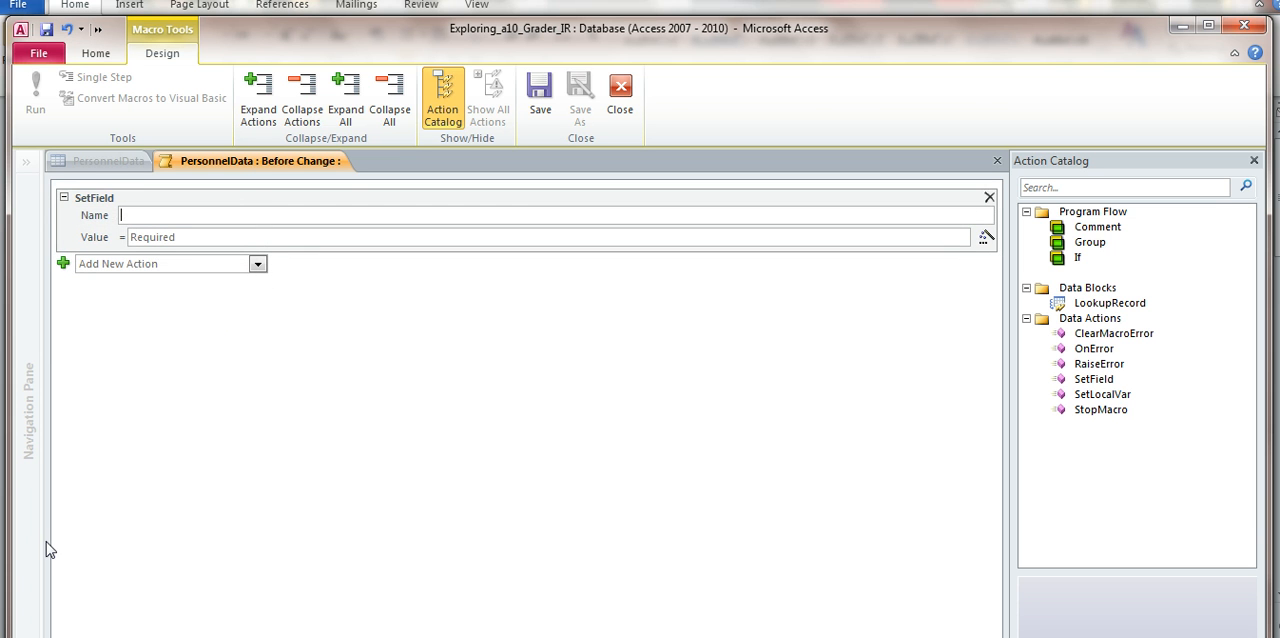
left_click(299, 212)
type("Date")
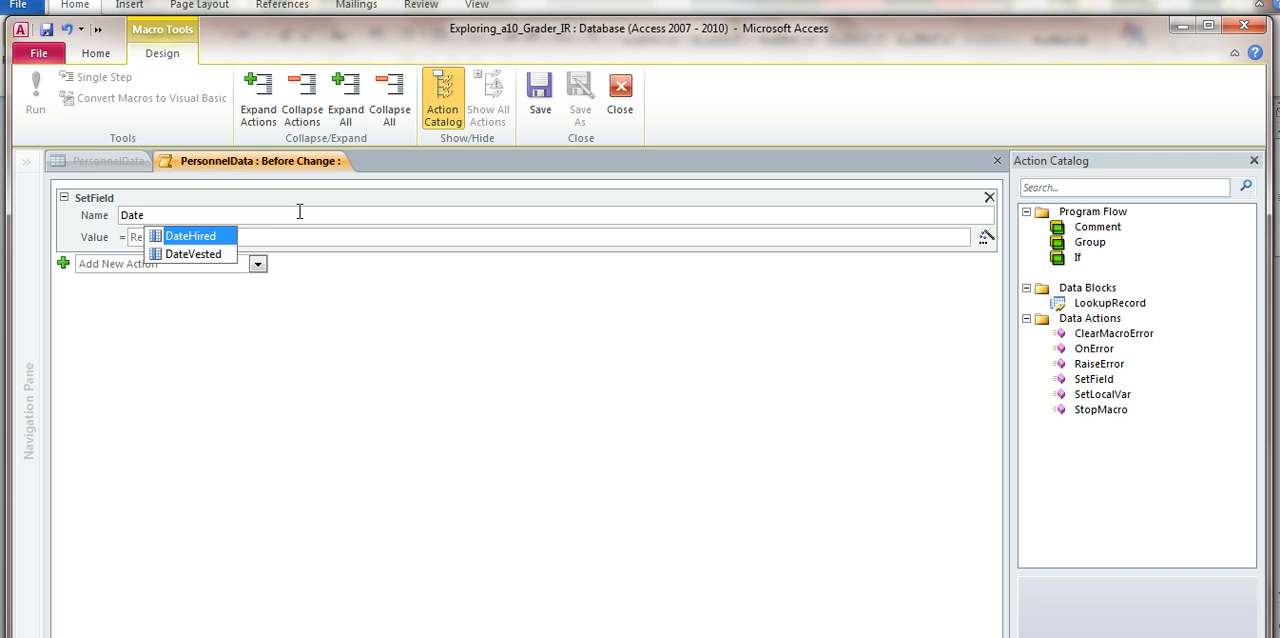
key("Down")
key("Return")
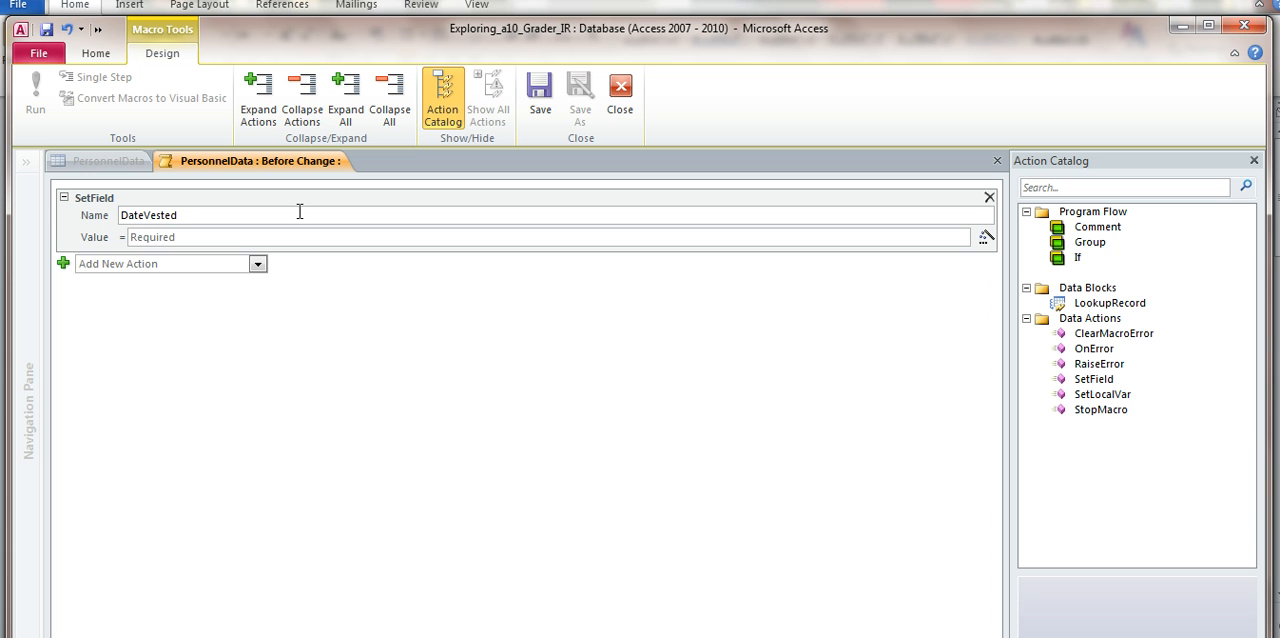
Set the SetField action's value to the expression [DateHired] + 180.
key("Tab")
type("Date")
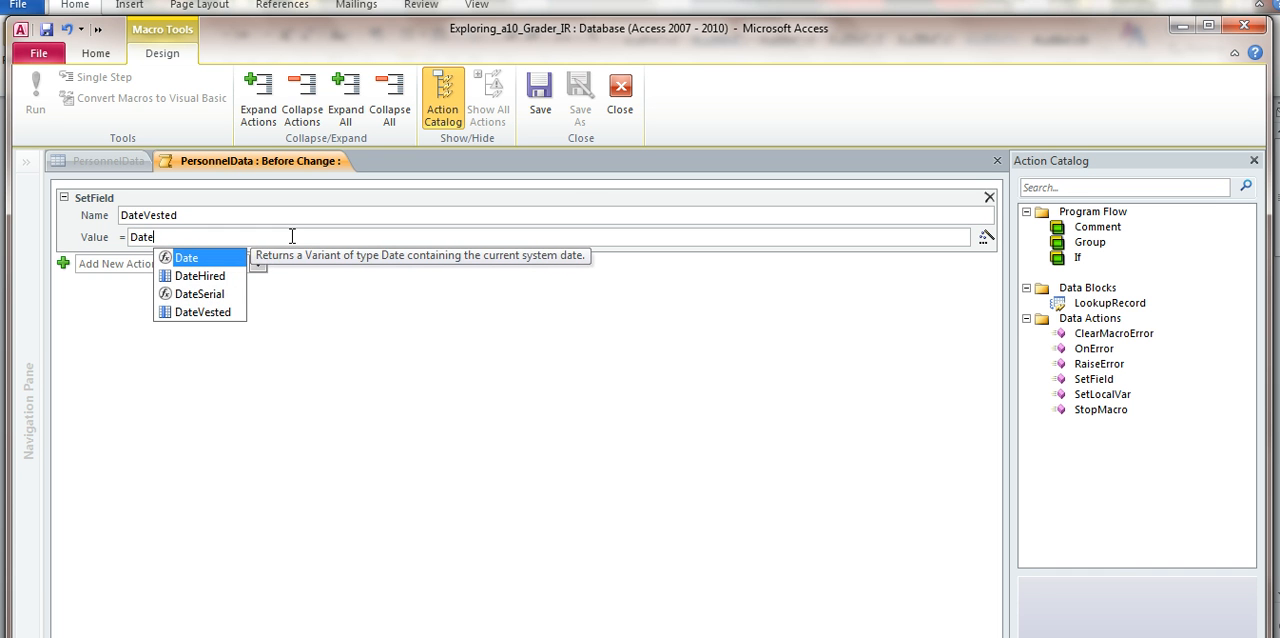
key("Down")
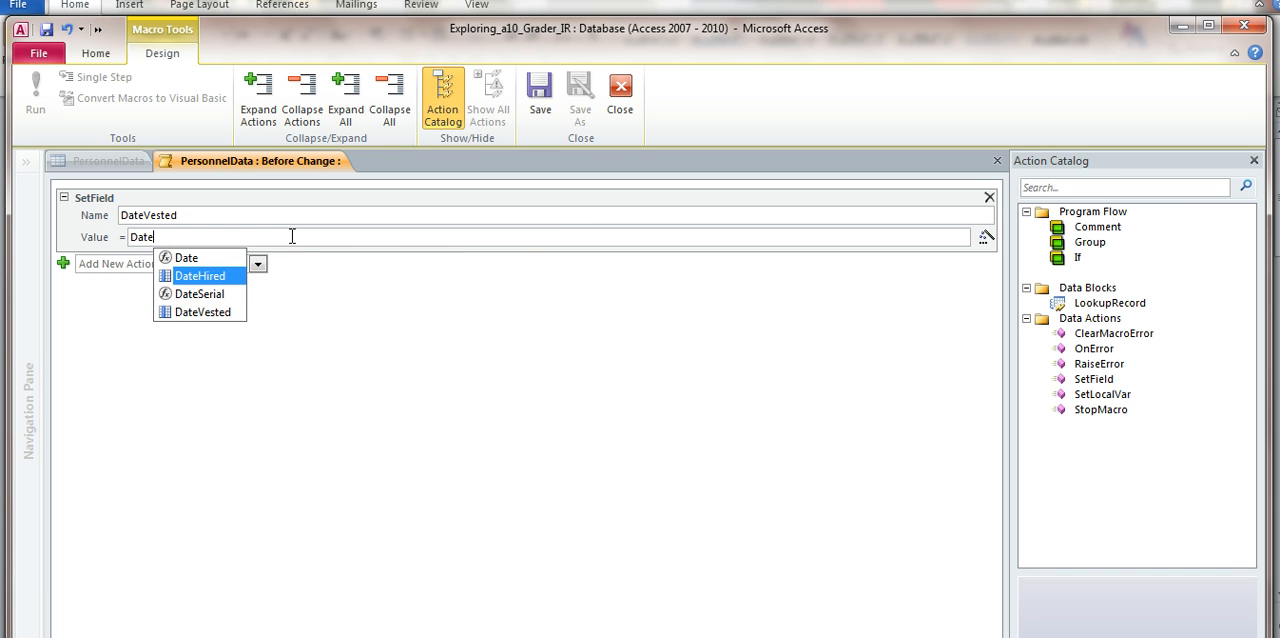
key("Tab")
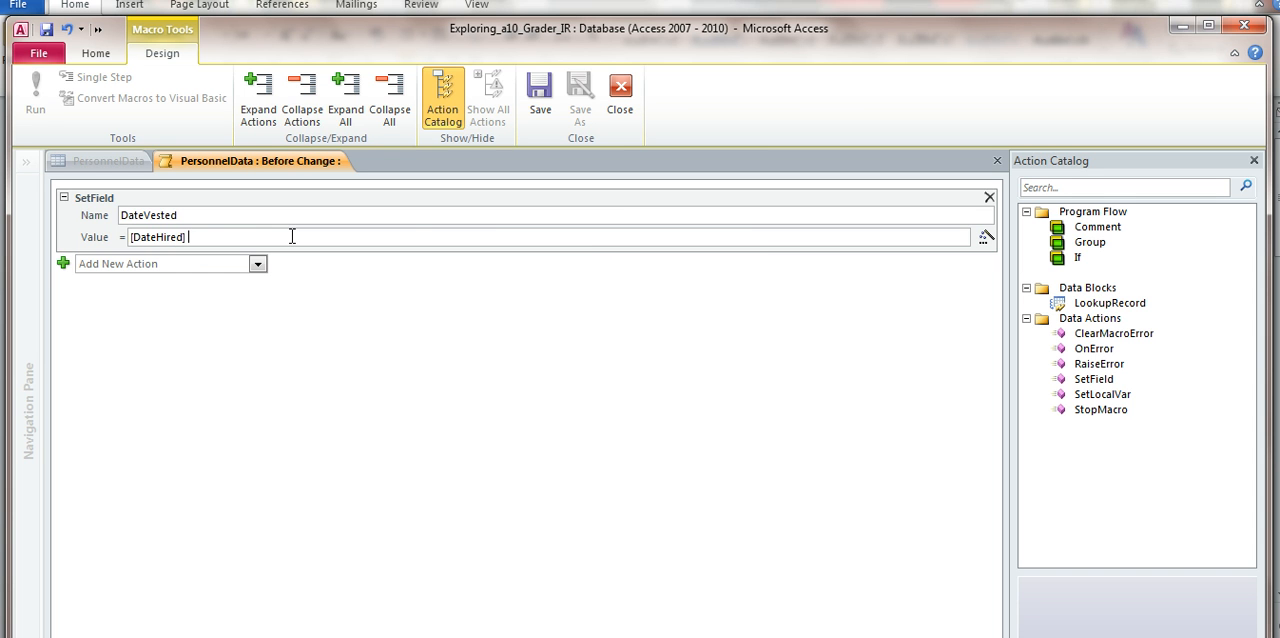
type("+ 180")
key("Return")
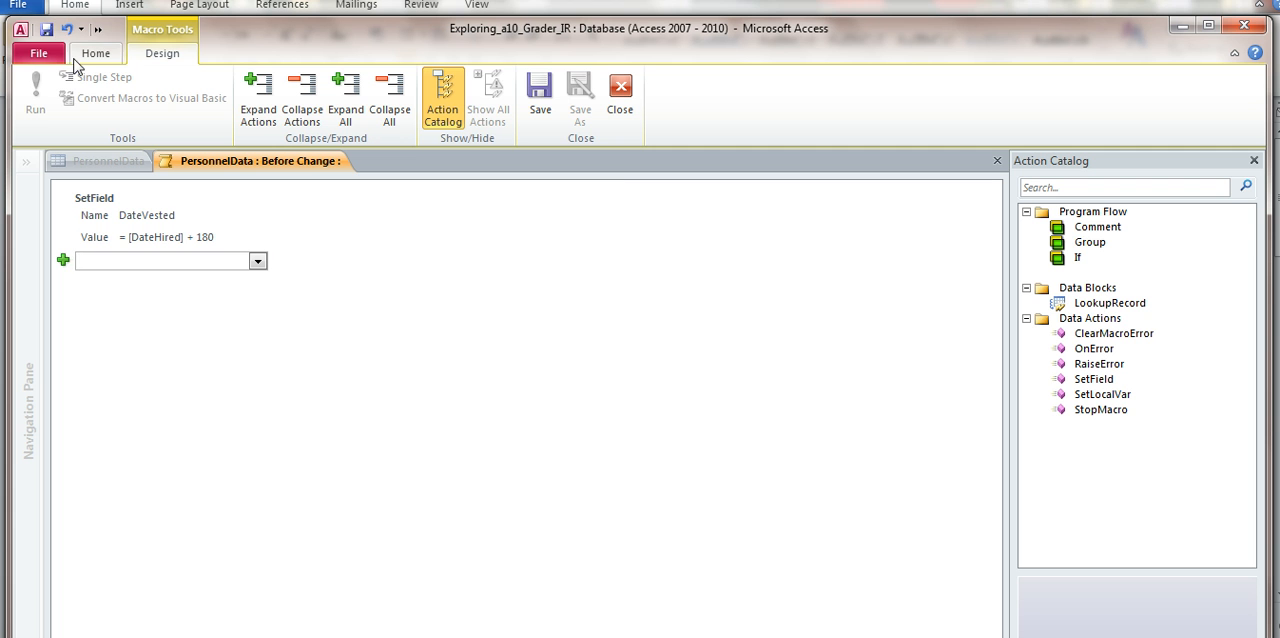
Save and close the Before Change macro, and switch the PersonnelData table to Datasheet View, saving the table.
left_click(47, 31)
left_click(996, 162)
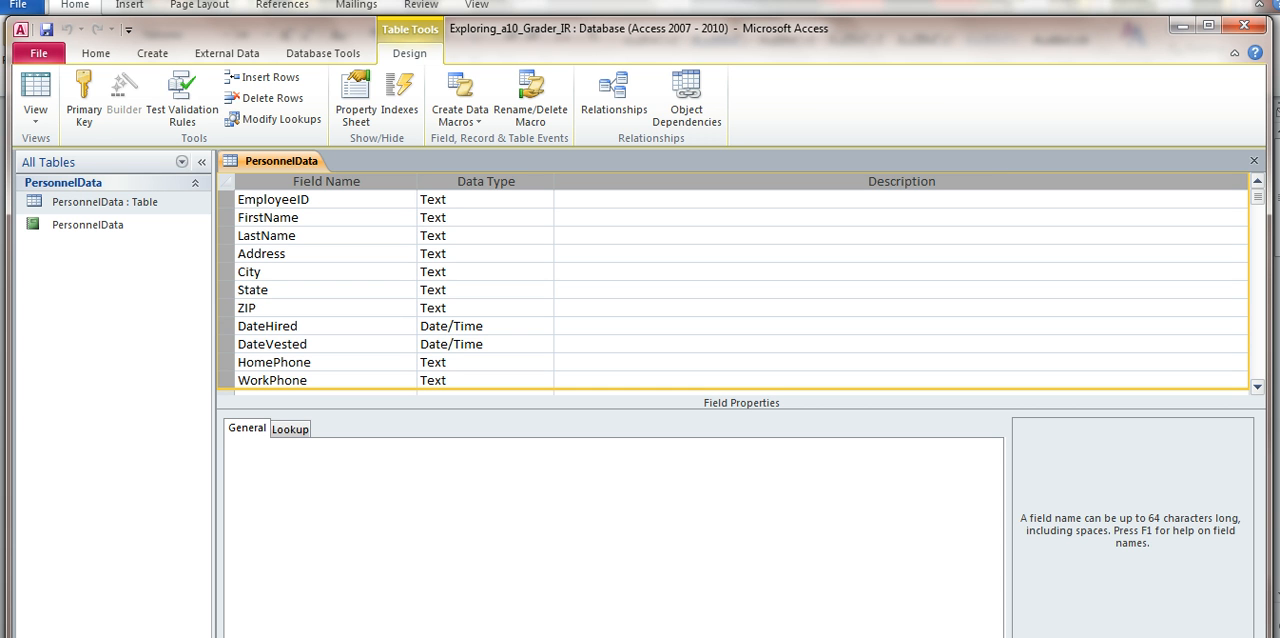
left_click(37, 93)
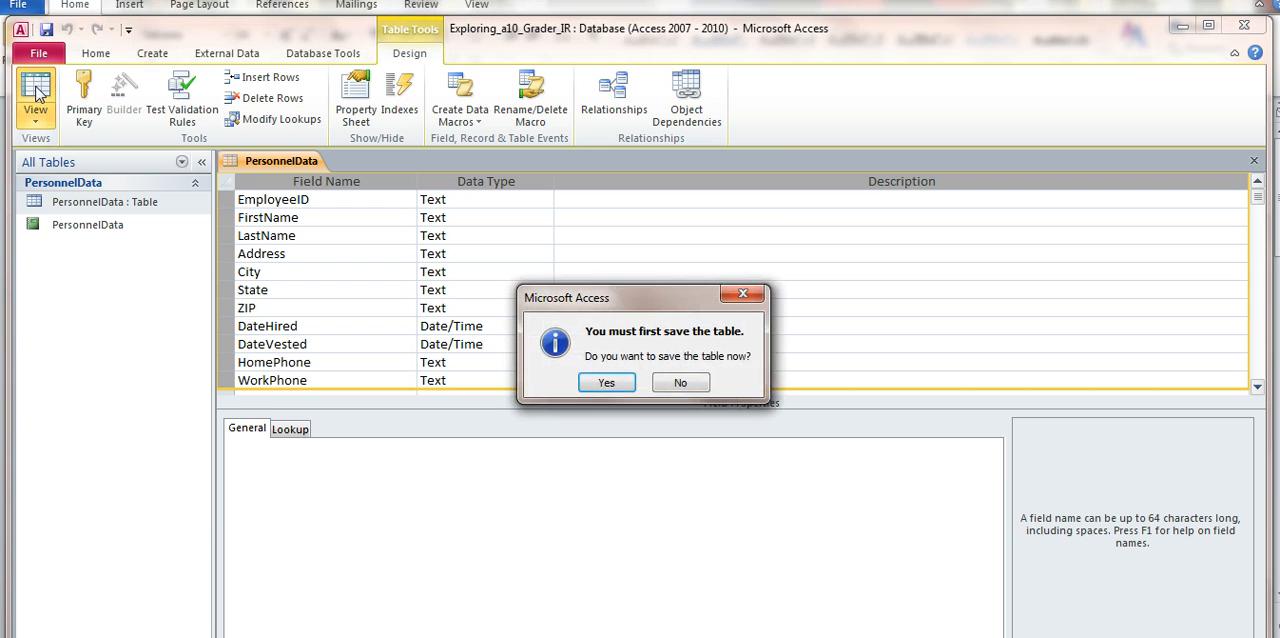
left_click(621, 384)
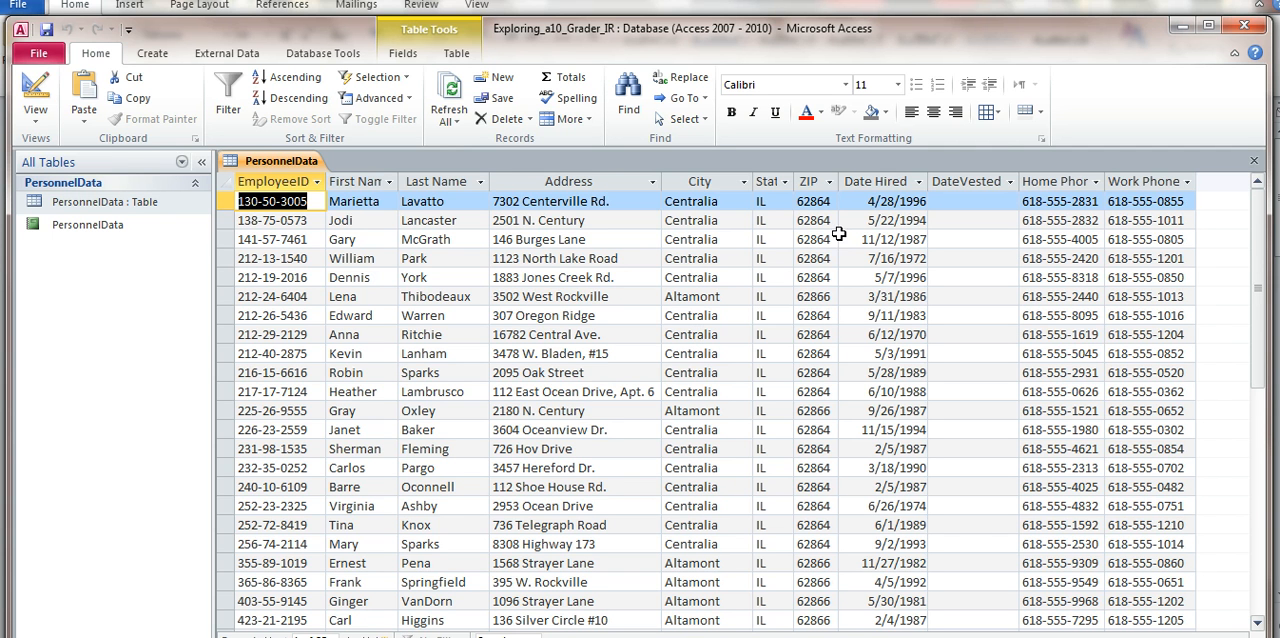
Change the Date Hired in the first record to 4/29/1996 and commit the record.
left_click(886, 201)
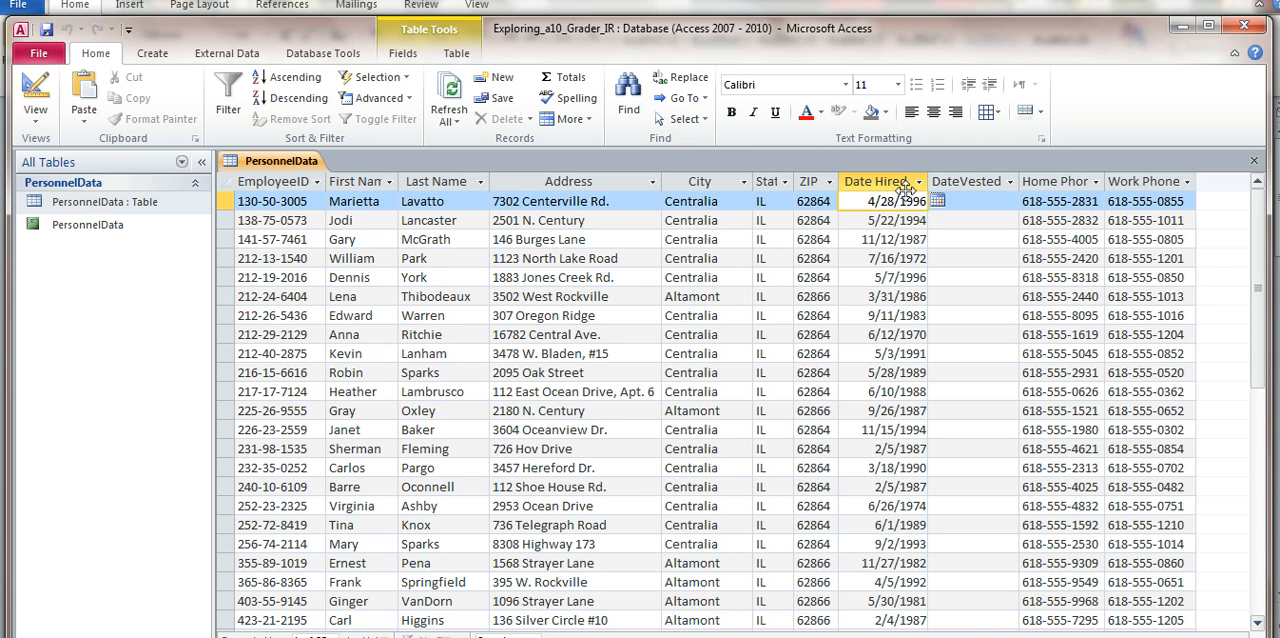
key("BackSpace")
type("9")
key("Down")
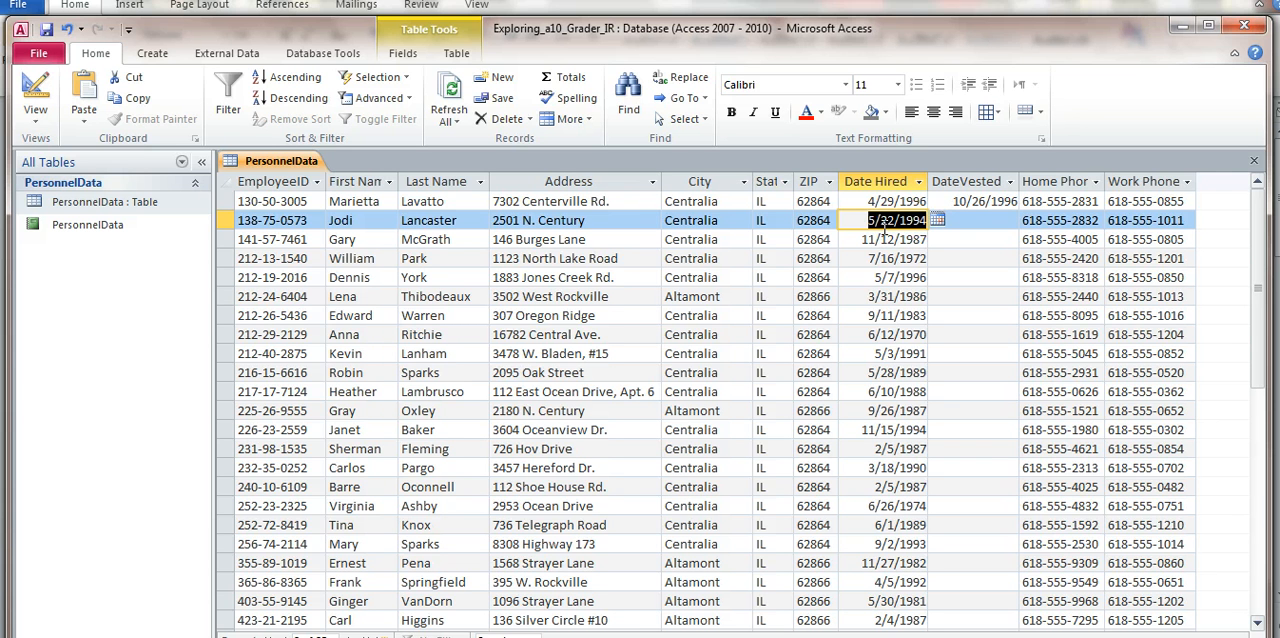
Change the second record's Date Hired to 5/23/1994, commit it, and close the PersonnelData table.
left_click(888, 222)
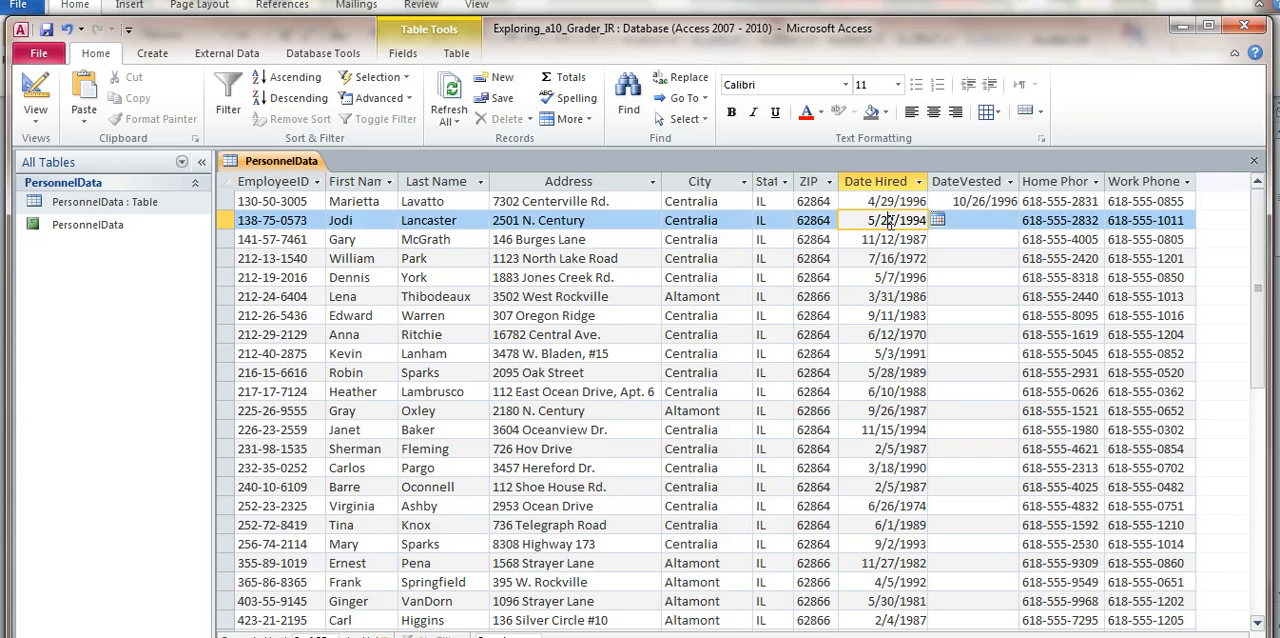
key("BackSpace")
type("3")
key("Down")
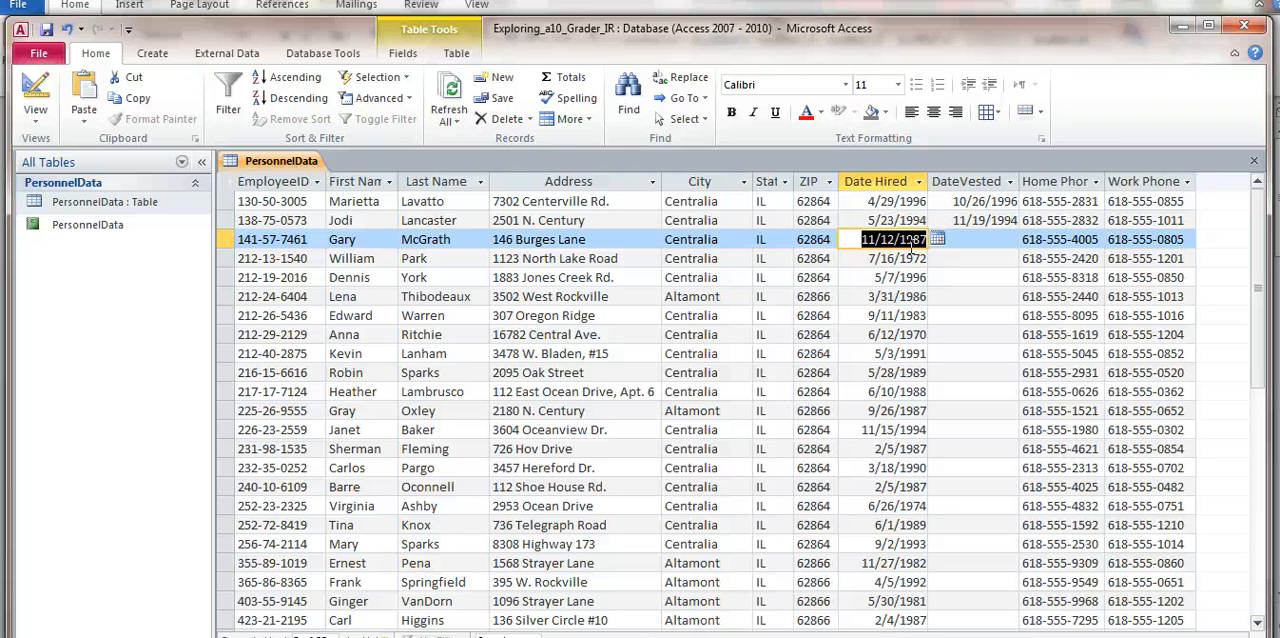
left_click(1255, 162)
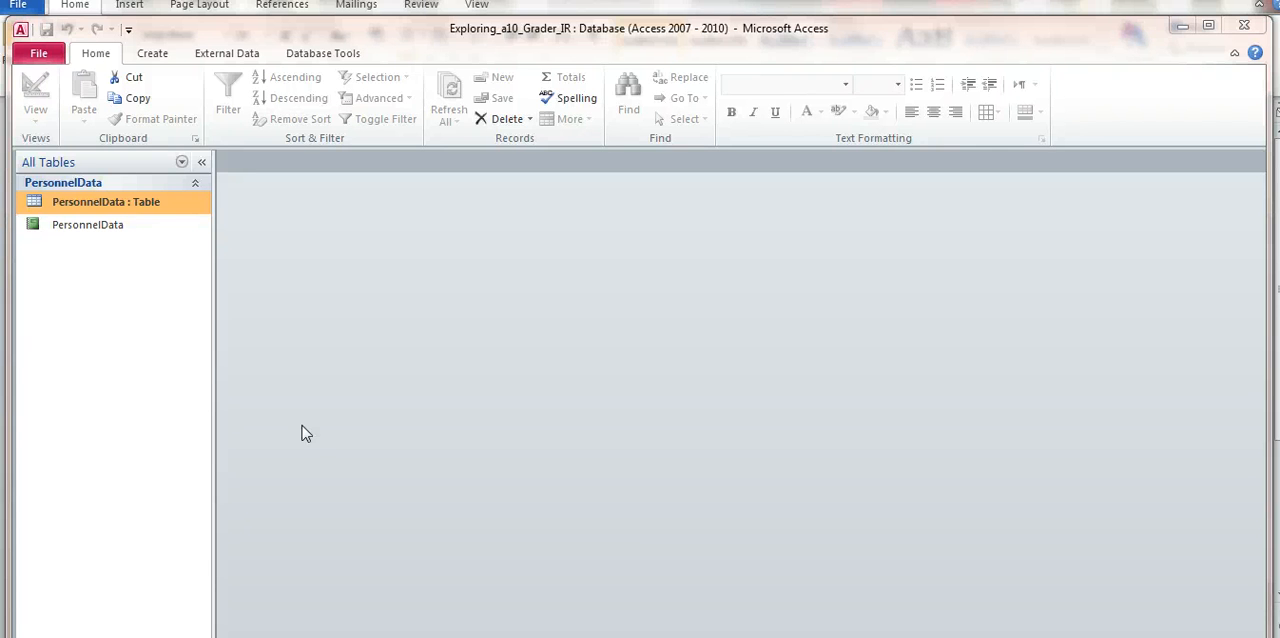
Open the PersonnelData report in Design View and display the report's property sheet.
right_click(73, 232)
left_click(127, 278)
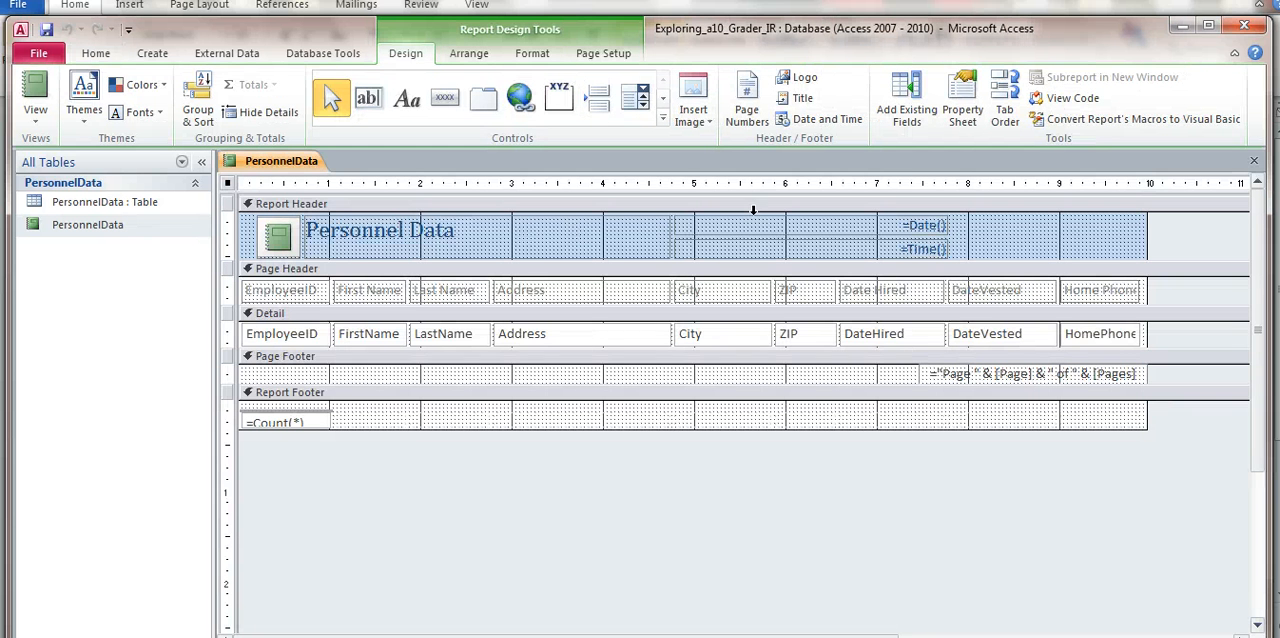
left_click(962, 114)
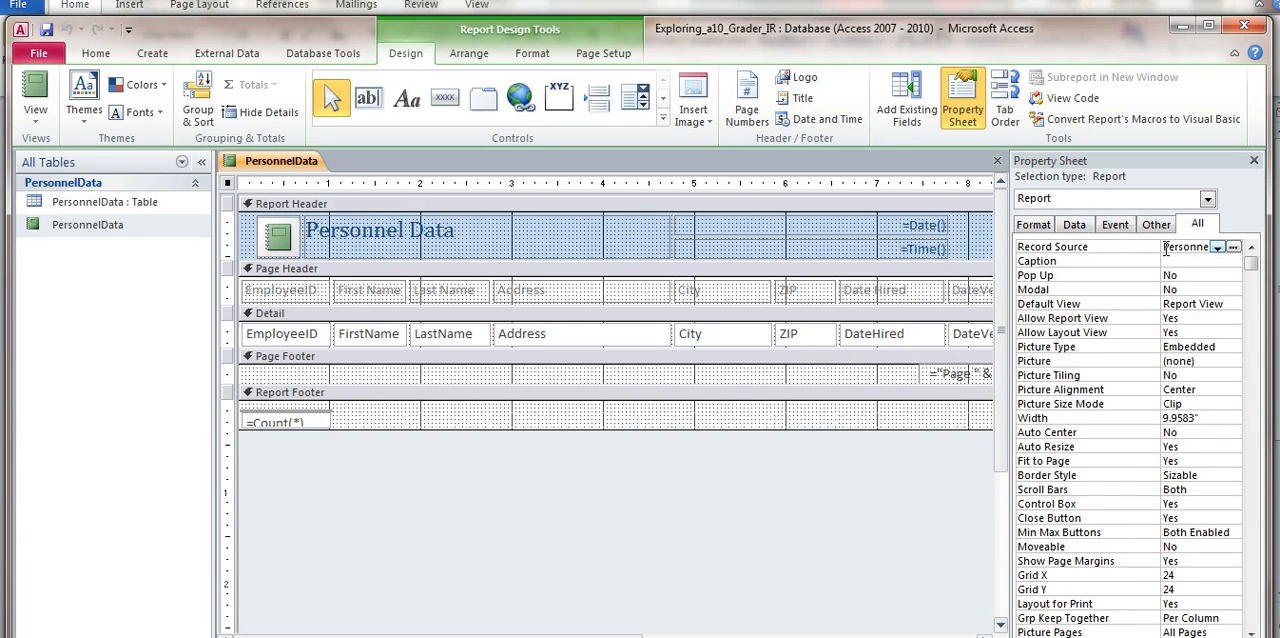
Replace the report's Record Source with the query from the Word document: SELECT * FROM PersonnelData WHERE City like"Central*";.
left_click_drag(1165, 248, 1243, 260)
key("Delete")
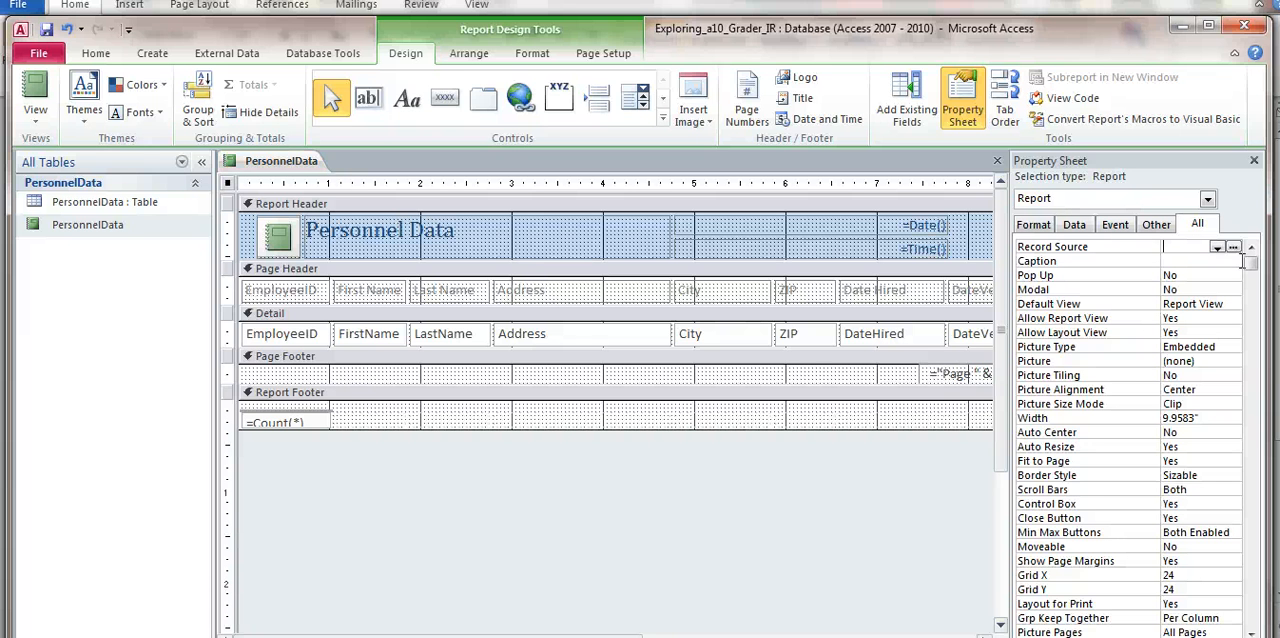
key("alt+Tab")
key("ctrl+v")
left_click(1208, 262)
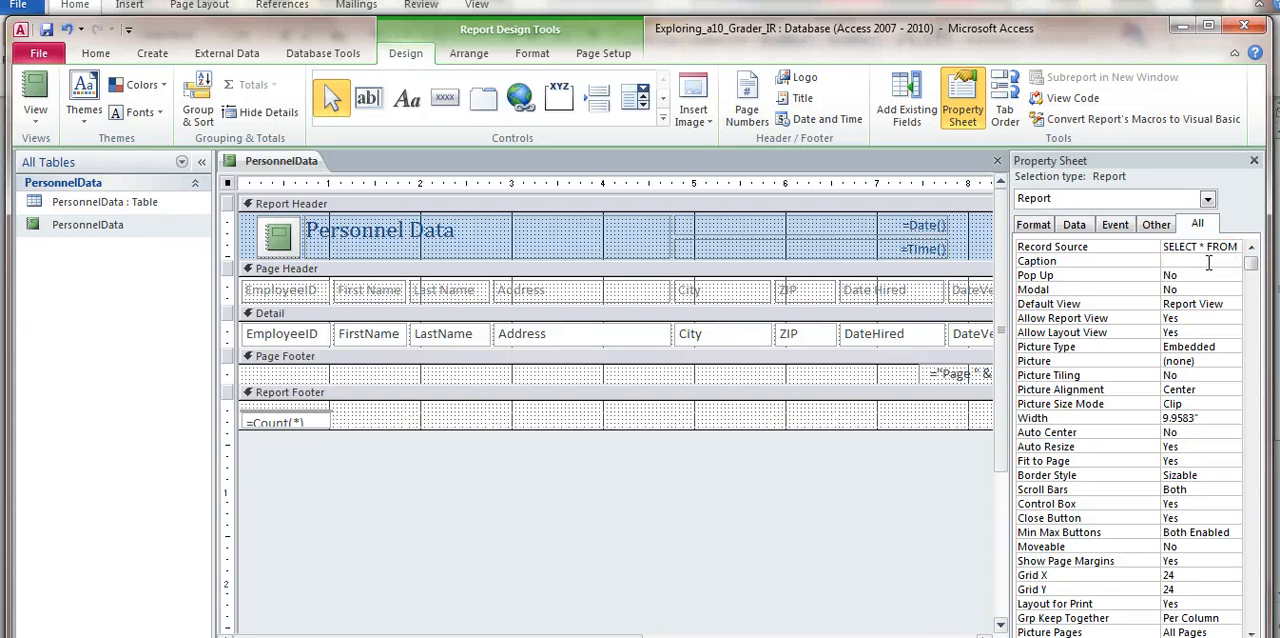
key("alt+Tab")
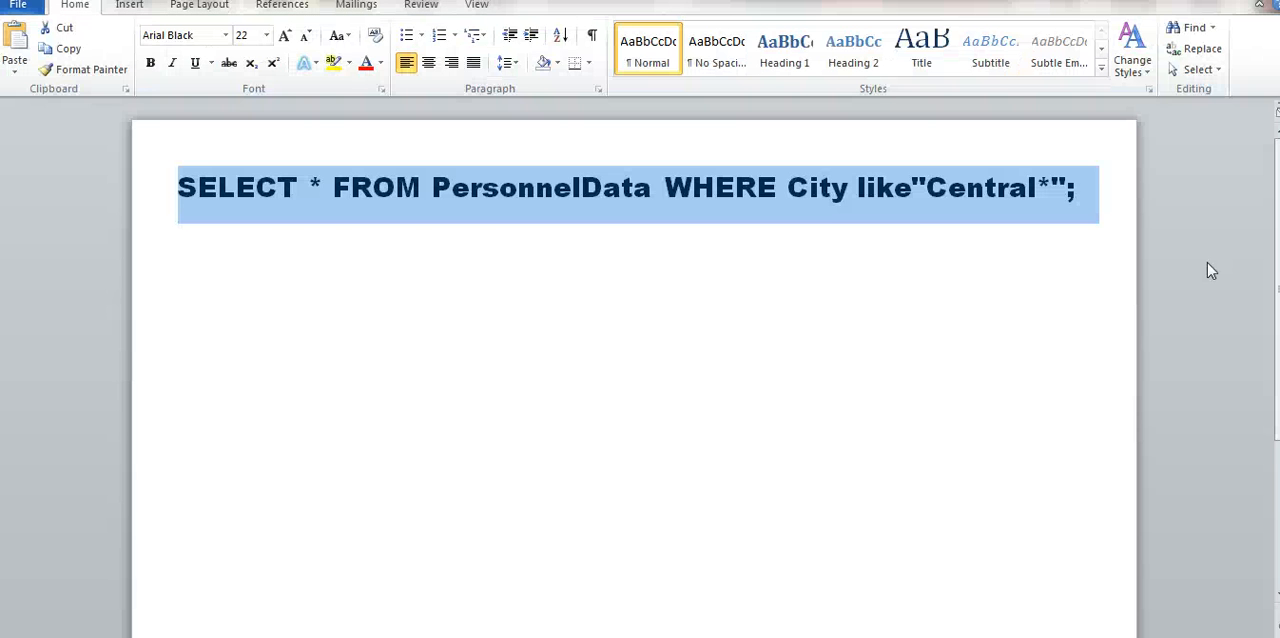
key("alt+Tab")
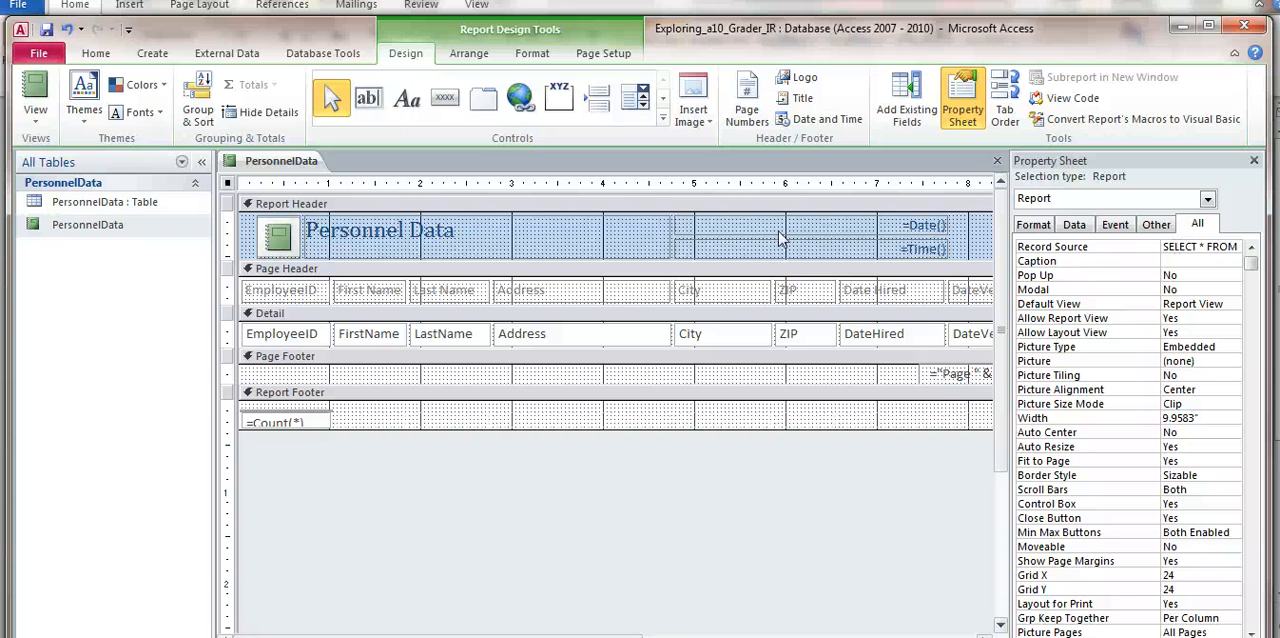
Show the PersonnelData report in Print Preview to check which cities' records are included.
left_click(30, 62)
left_click(30, 62)
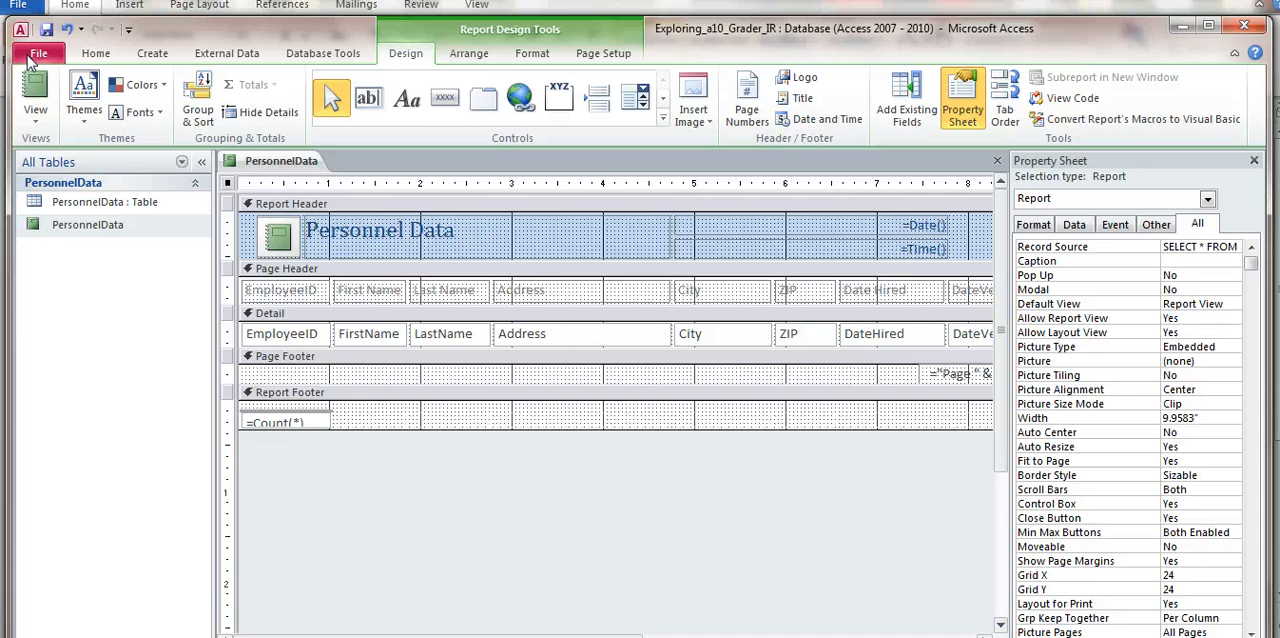
left_click(30, 56)
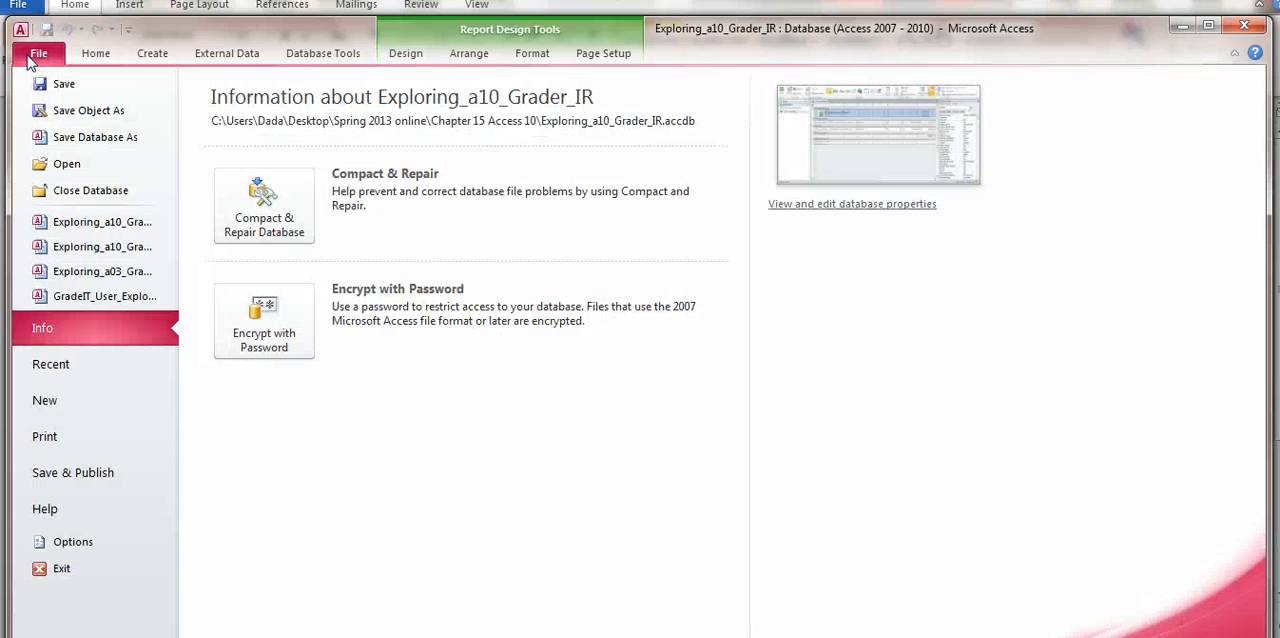
left_click(57, 438)
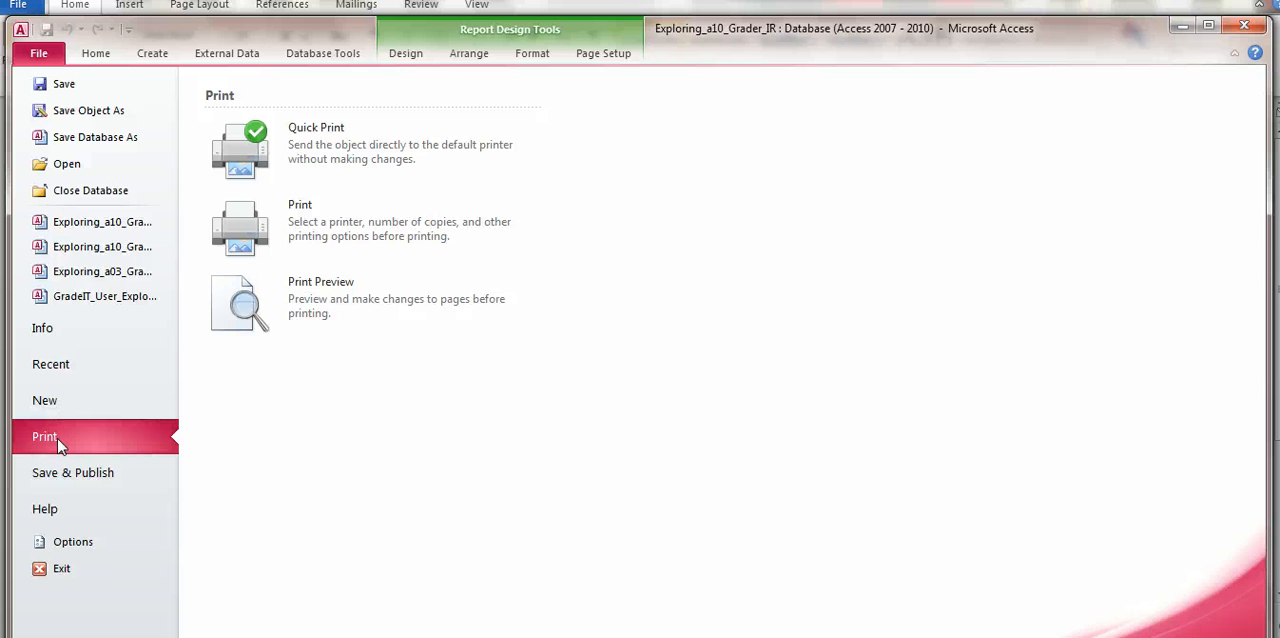
left_click(318, 306)
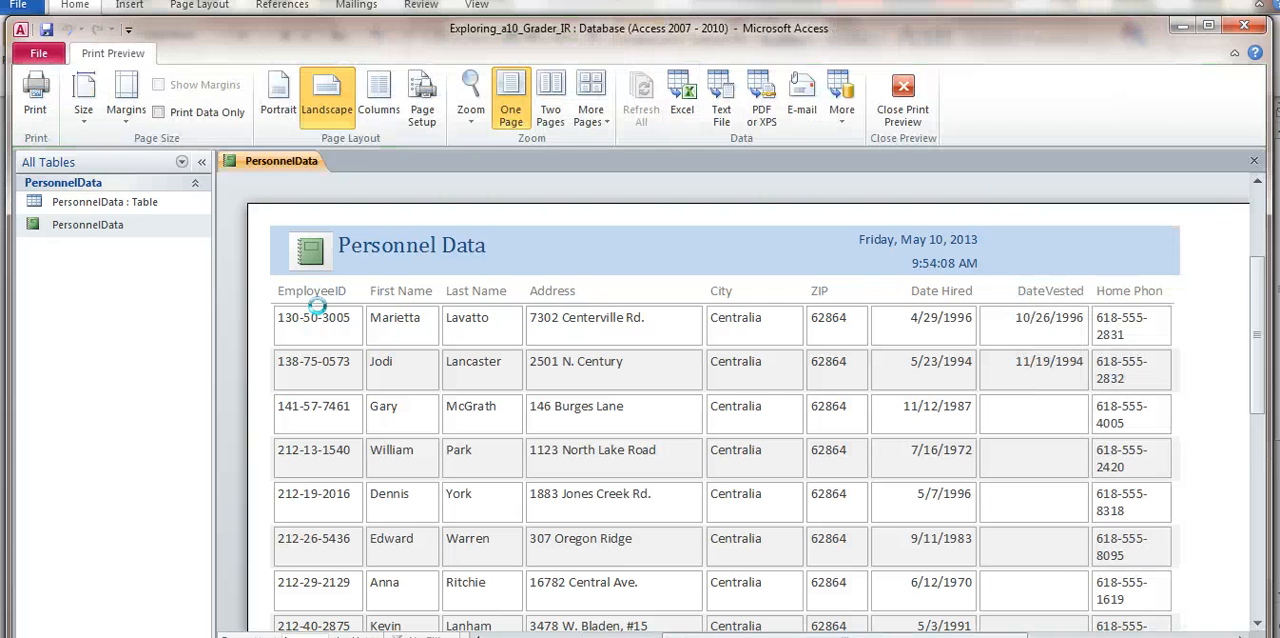